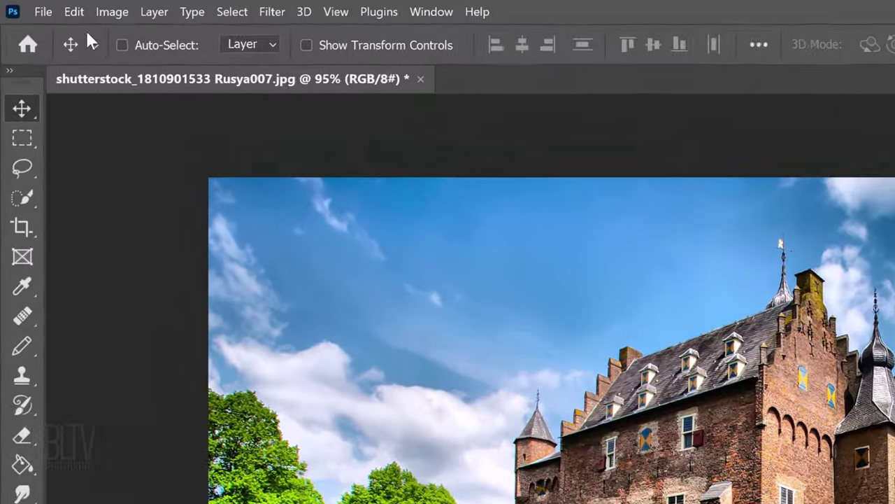
# Check the Performance preferences to confirm GPU use is enabled for the NVIDIA GeForce RTX 2060
pyautogui.click(34, 5)
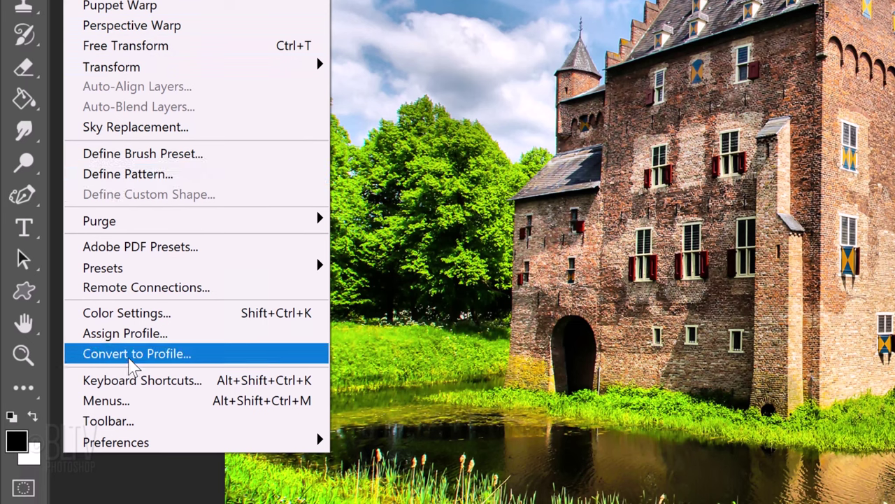
pyautogui.moveTo(119, 481)
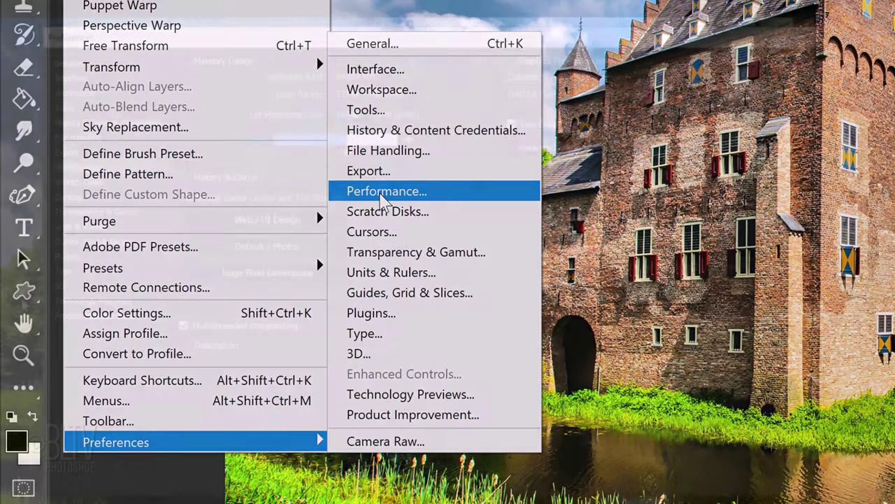
pyautogui.click(382, 198)
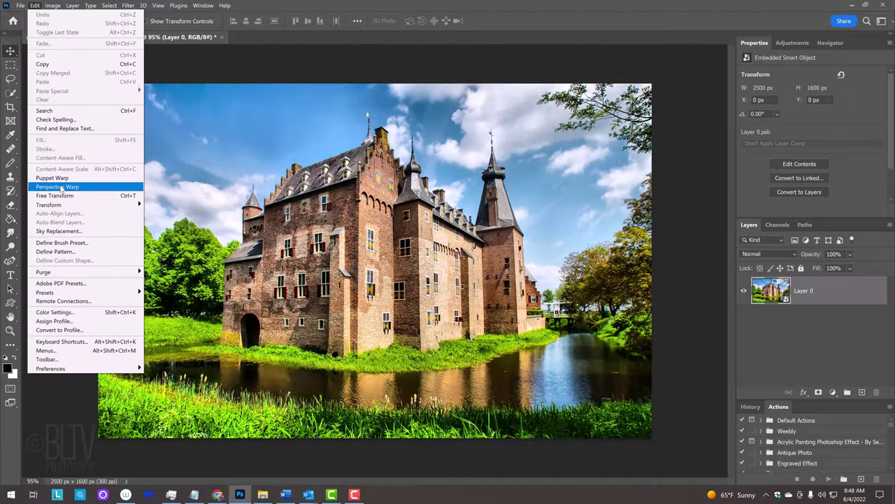
# Draw a Perspective Warp quad over the left facade and fit its corners to the roofline and base
pyautogui.click(63, 187)
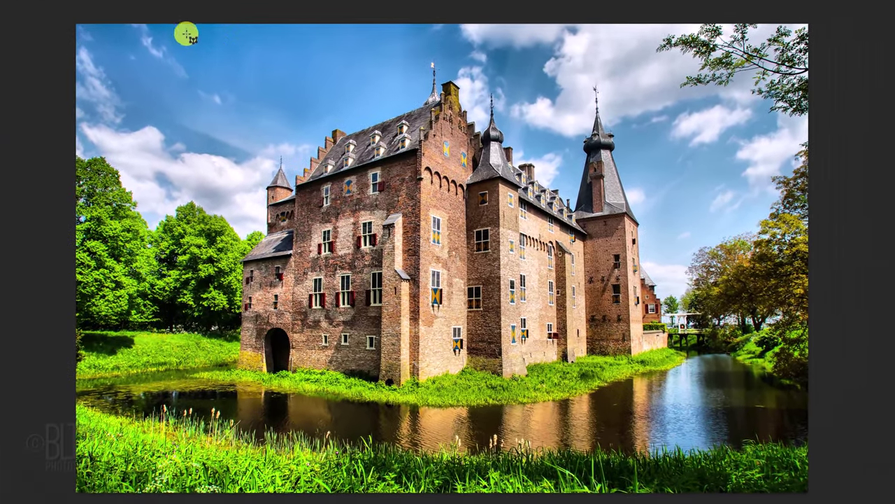
pyautogui.moveTo(186, 33); pyautogui.dragTo(418, 435)
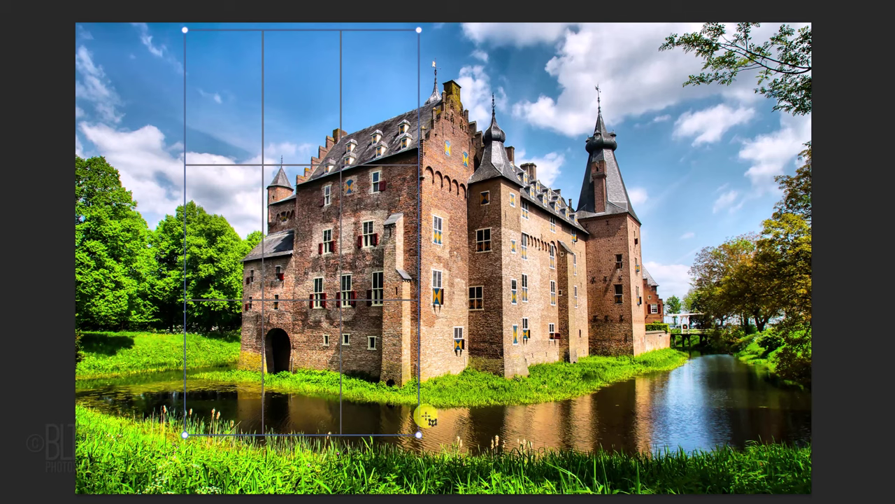
pyautogui.click(418, 30)
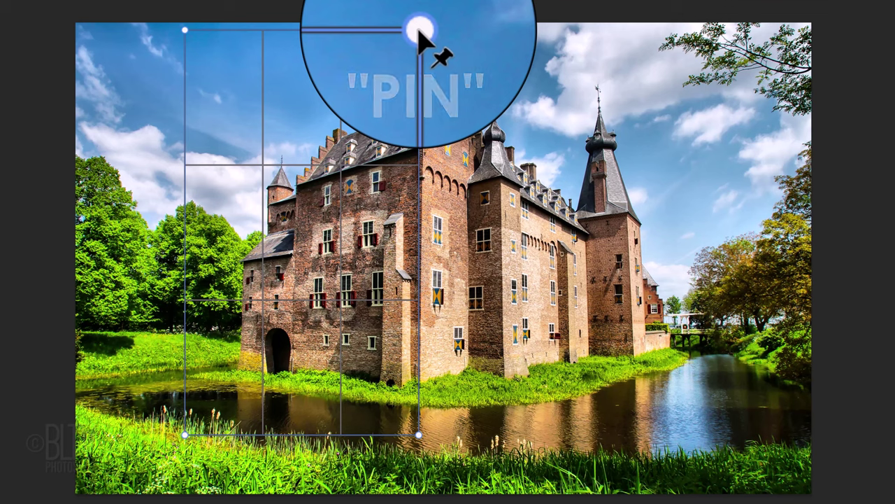
pyautogui.moveTo(420, 30); pyautogui.dragTo(424, 30)
pyautogui.moveTo(185, 30); pyautogui.dragTo(185, 129)
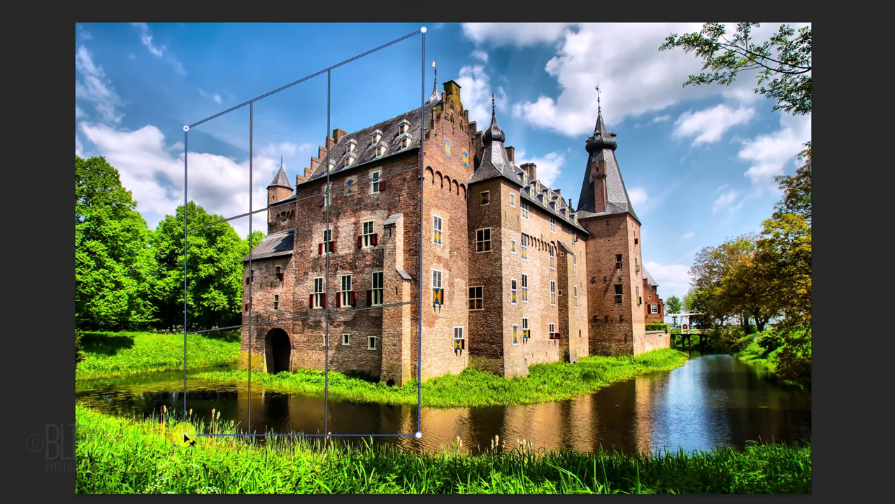
pyautogui.moveTo(186, 432); pyautogui.dragTo(187, 396)
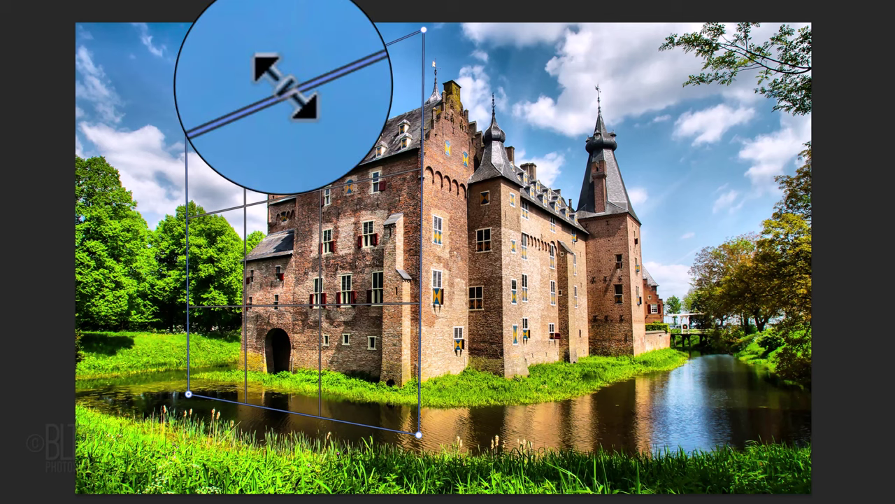
pyautogui.moveTo(284, 95); pyautogui.dragTo(283, 42)
pyautogui.moveTo(187, 247)
pyautogui.mouseDown()
pyautogui.moveTo(156, 246)
pyautogui.moveTo(182, 245)
pyautogui.mouseUp()
pyautogui.moveTo(180, 86); pyautogui.dragTo(188, 124)
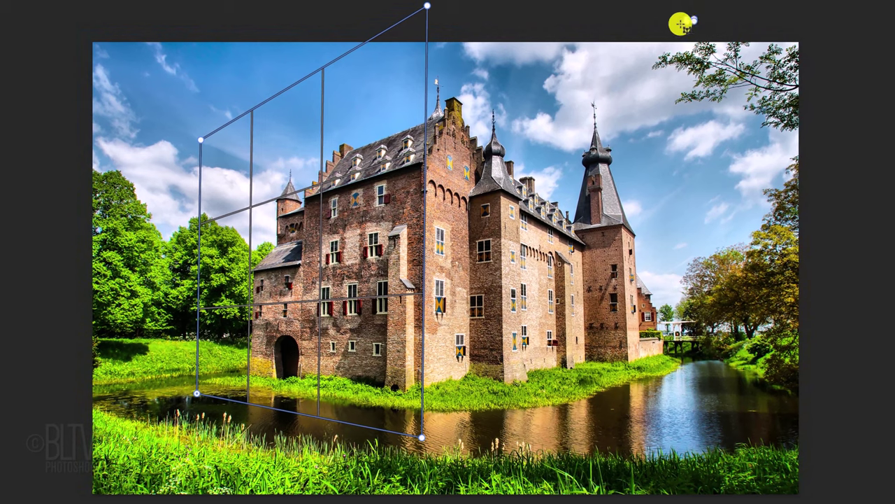
# Draw a second quad over the right facade and align its right edge with the wall's far end
pyautogui.moveTo(683, 28); pyautogui.dragTo(431, 438)
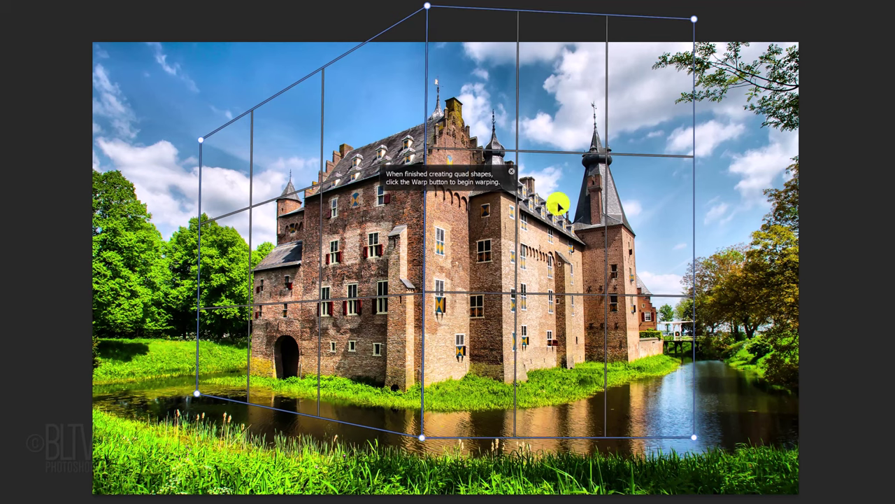
pyautogui.moveTo(694, 19); pyautogui.dragTo(654, 164)
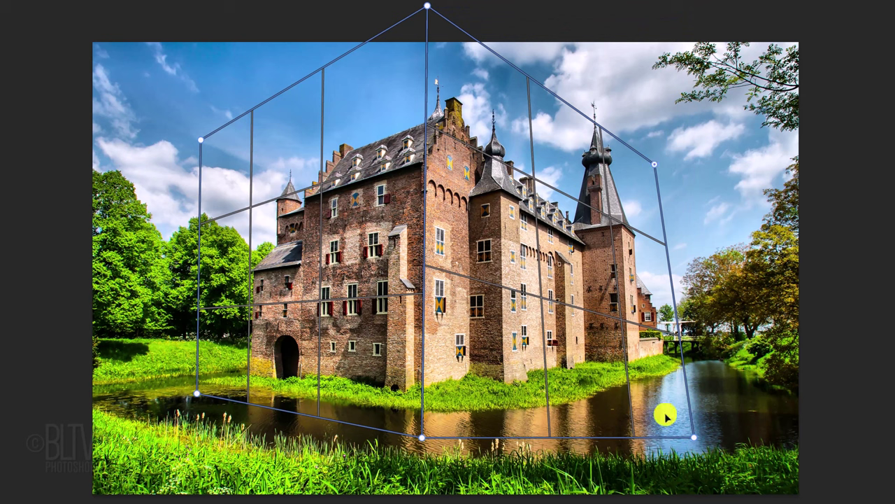
pyautogui.moveTo(693, 437); pyautogui.dragTo(666, 435)
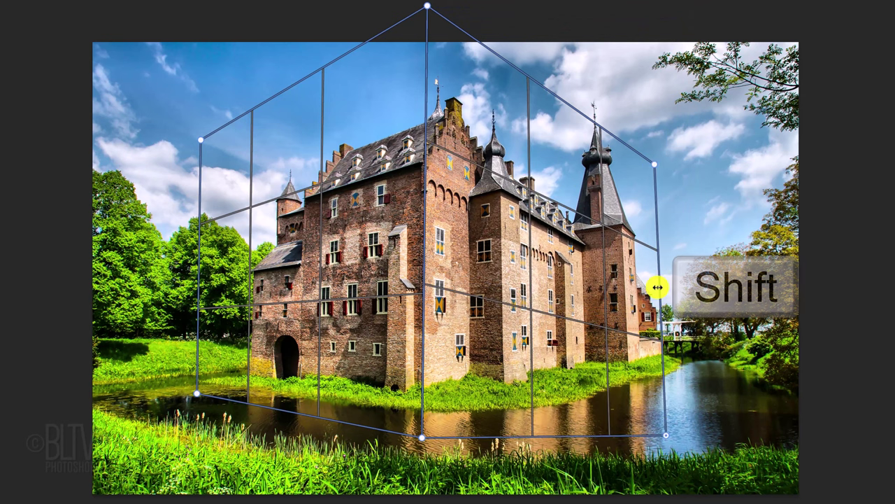
pyautogui.moveTo(655, 286); pyautogui.dragTo(639, 290)
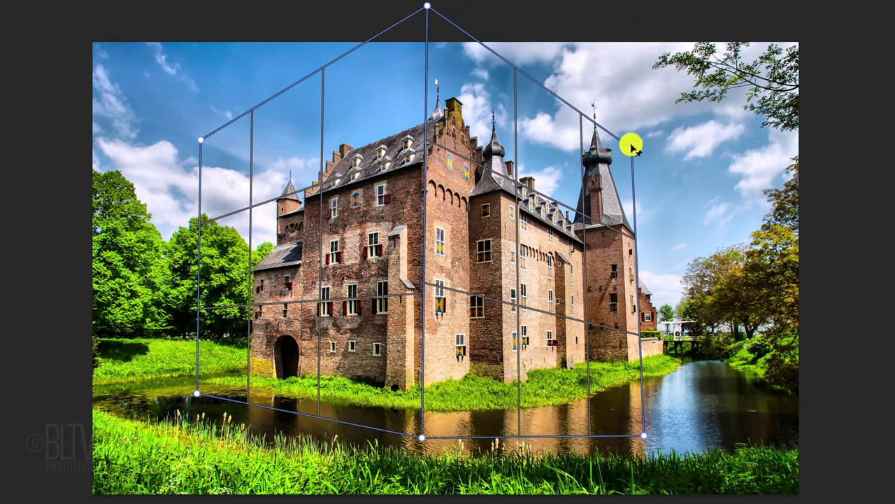
pyautogui.moveTo(632, 147); pyautogui.dragTo(627, 147)
pyautogui.moveTo(634, 309); pyautogui.dragTo(682, 309)
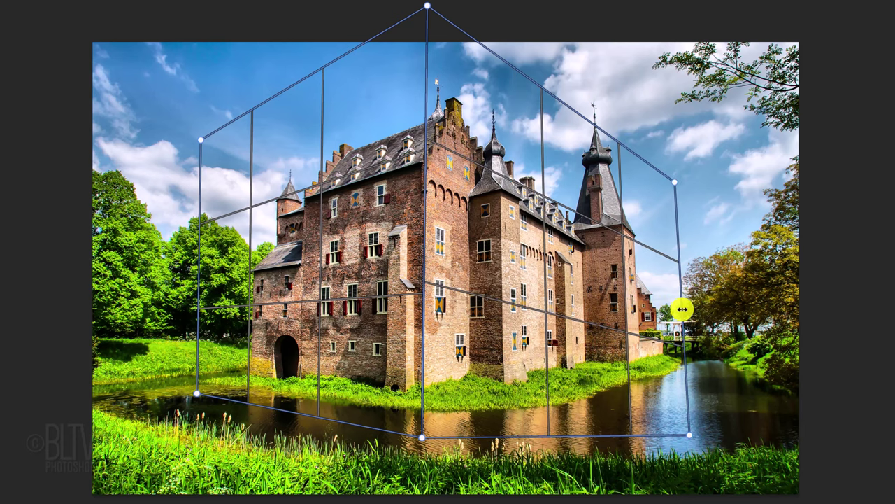
# Zoom out and refine the shared top corner and bottom corners to the roof and waterline
pyautogui.hotkey('ctrl', '-')
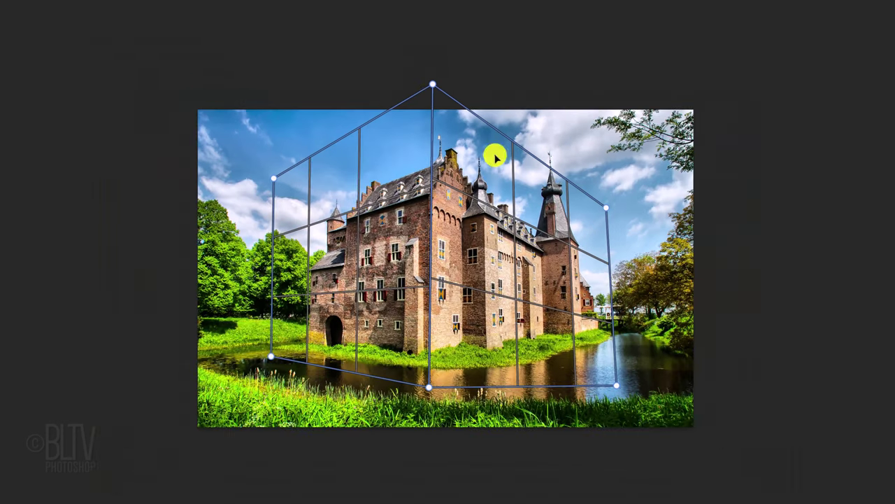
pyautogui.moveTo(432, 84); pyautogui.dragTo(431, 26)
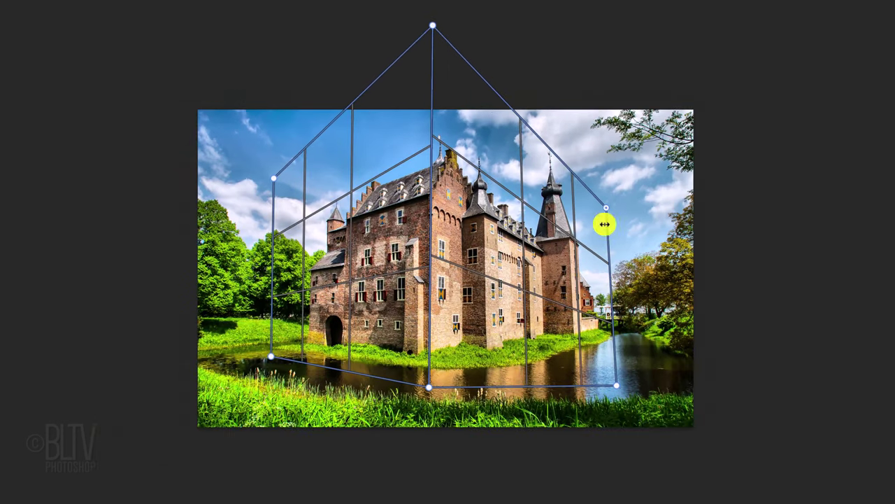
pyautogui.moveTo(617, 385); pyautogui.dragTo(610, 344)
pyautogui.moveTo(432, 30); pyautogui.dragTo(430, 10)
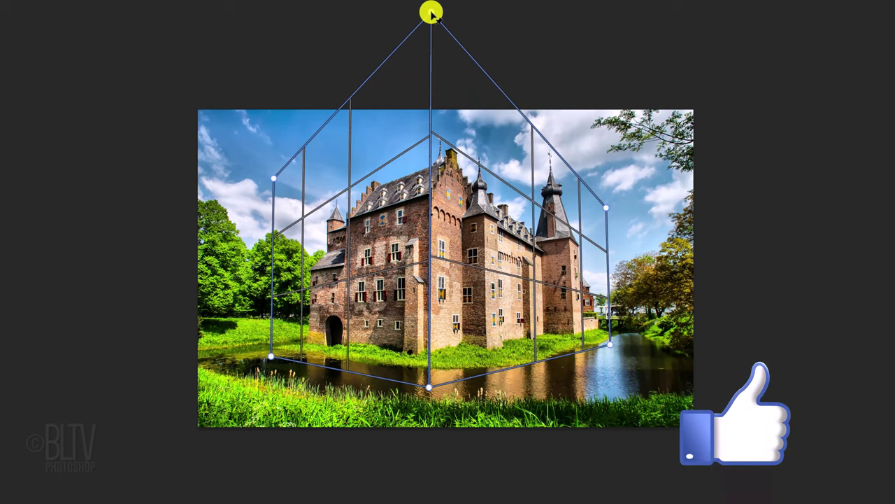
pyautogui.moveTo(535, 363); pyautogui.dragTo(533, 371)
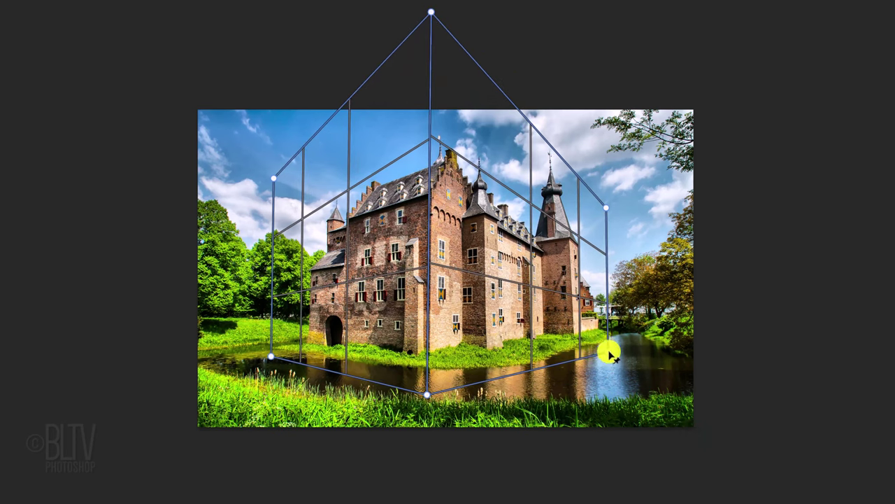
pyautogui.moveTo(608, 351); pyautogui.dragTo(613, 346)
pyautogui.moveTo(273, 179); pyautogui.dragTo(271, 156)
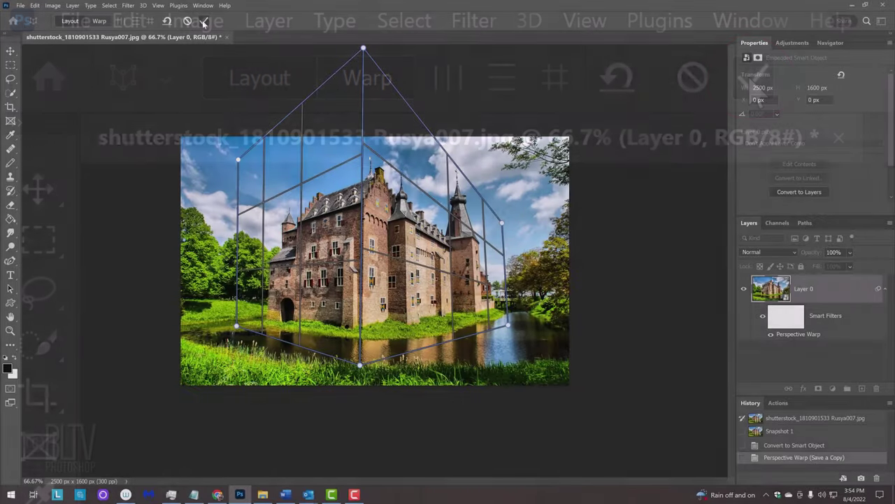
# Commit the perspective warp as a smart filter on Layer 0, then zoom to 100%
pyautogui.click(754, 80)
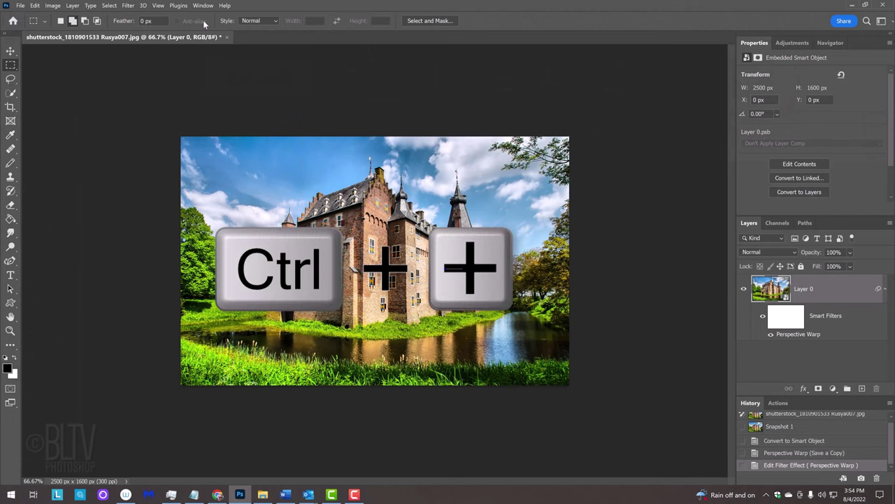
pyautogui.hotkey('ctrl', '+')
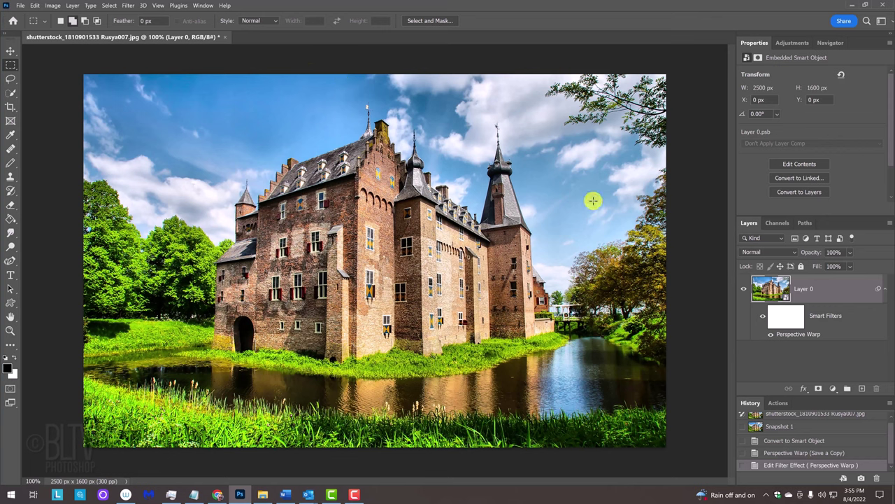
# Reopen the Perspective Warp filter in Warp mode and straighten the left, middle and right edges vertically
pyautogui.doubleClick(798, 339)
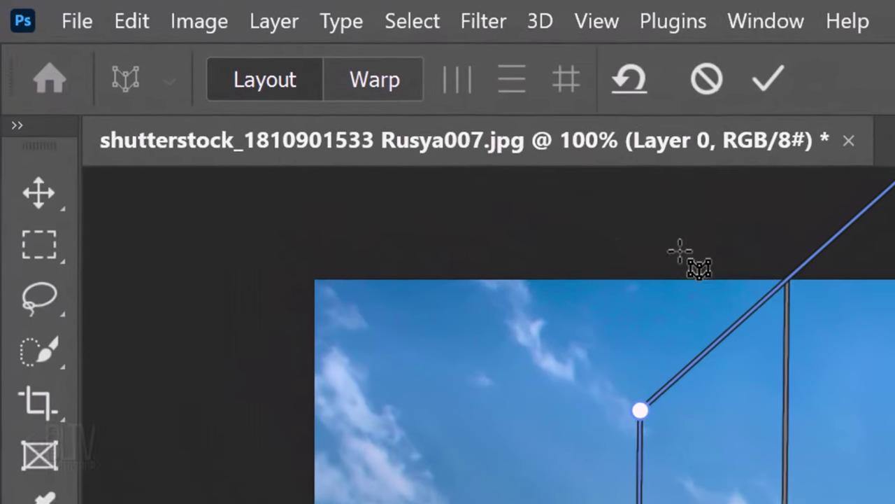
pyautogui.click(305, 64)
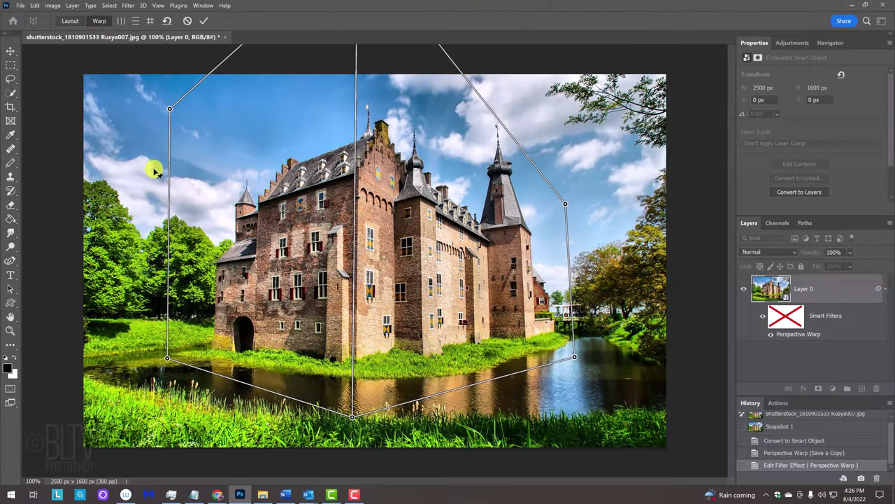
pyautogui.keyDown('shift'); pyautogui.click(169, 212); pyautogui.keyUp('shift')
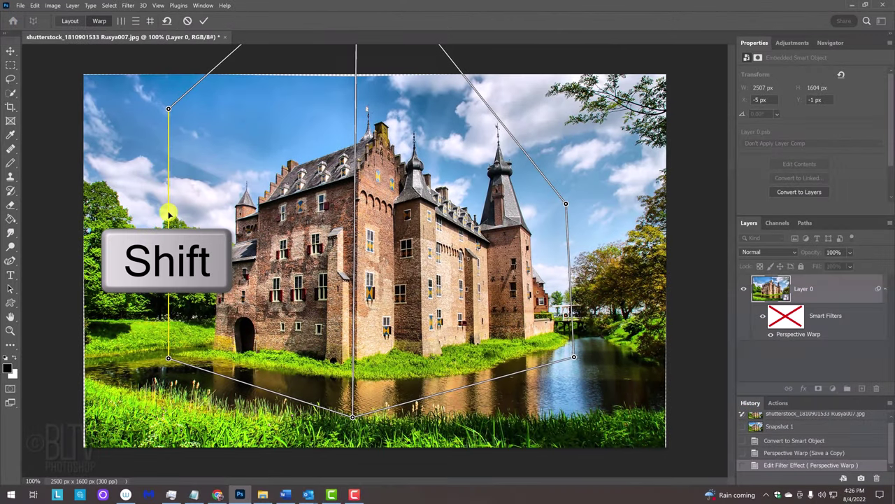
pyautogui.keyDown('shift'); pyautogui.click(355, 217); pyautogui.keyUp('shift')
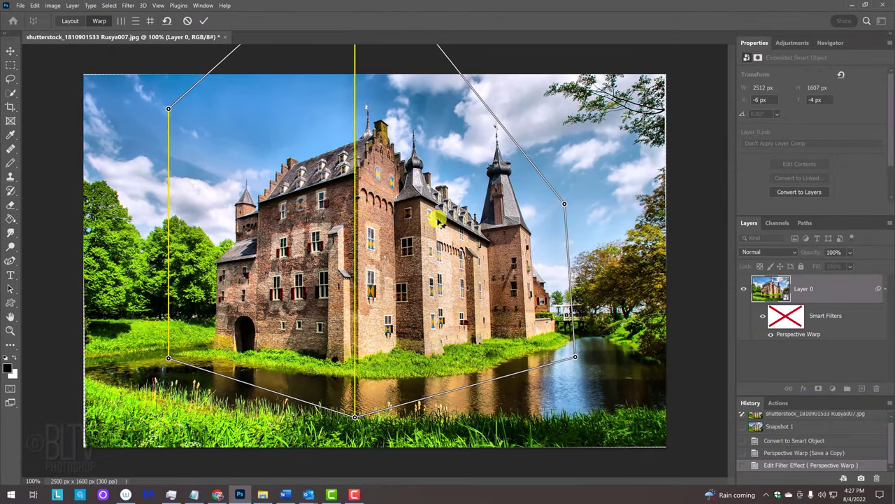
pyautogui.keyDown('shift'); pyautogui.click(568, 236); pyautogui.keyUp('shift')
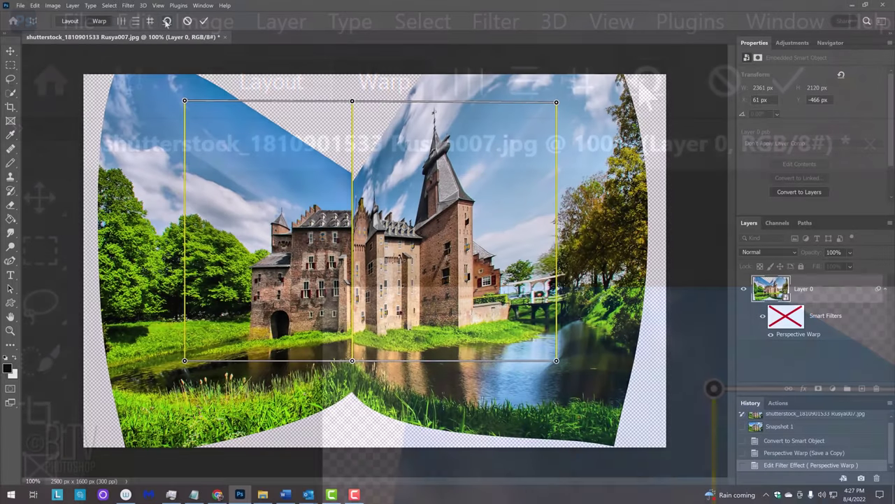
# Reset the warp, straighten the middle edge, shift the bottom pin right, and commit the warp
pyautogui.click(645, 84)
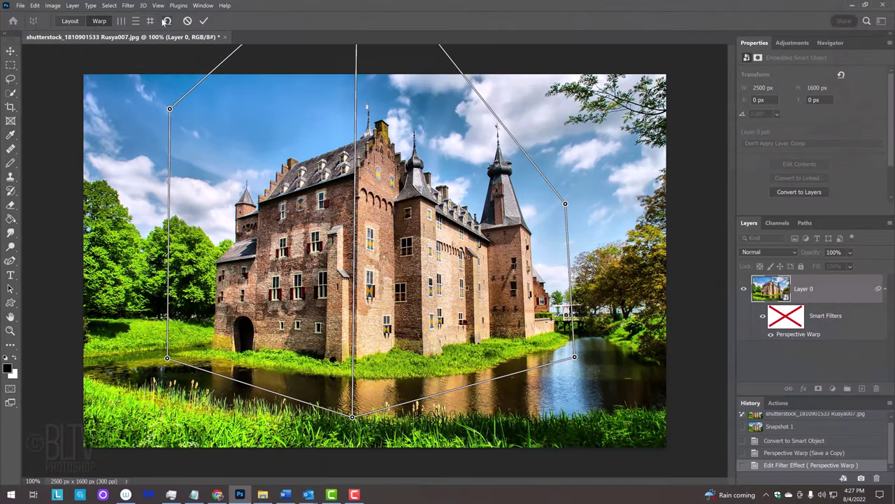
pyautogui.keyDown('shift'); pyautogui.click(354, 224); pyautogui.keyUp('shift')
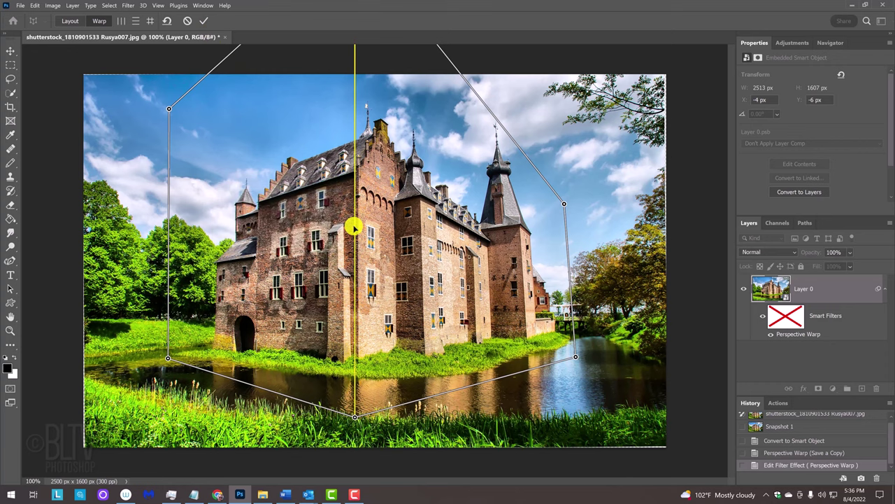
pyautogui.press('h')
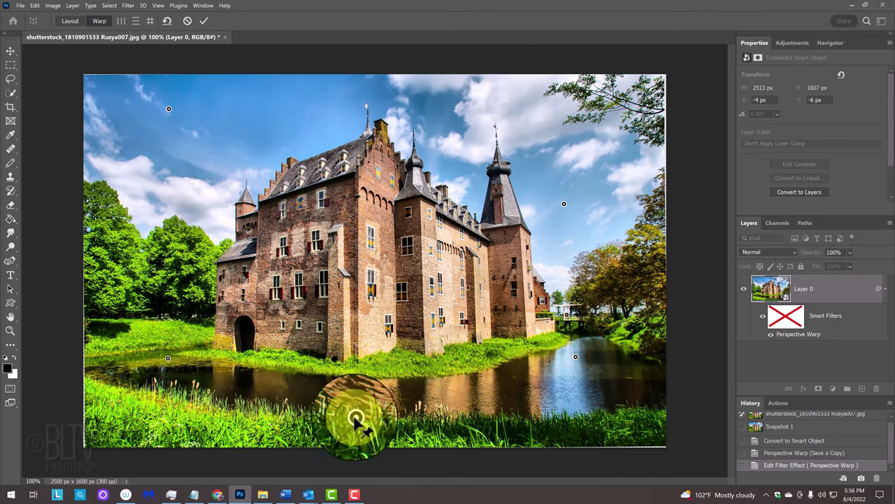
pyautogui.moveTo(356, 418); pyautogui.dragTo(412, 435)
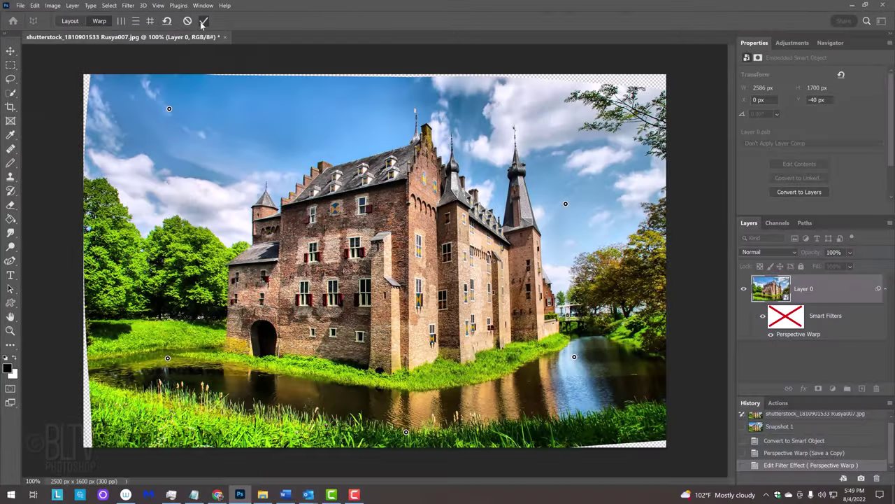
pyautogui.click(640, 72)
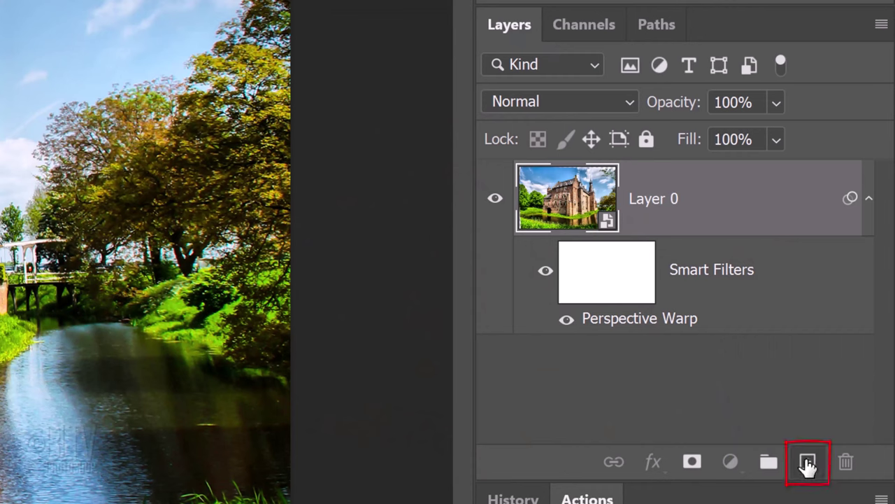
# Add a new empty Layer 1 above the warped castle's Layer 0
pyautogui.click(808, 463)
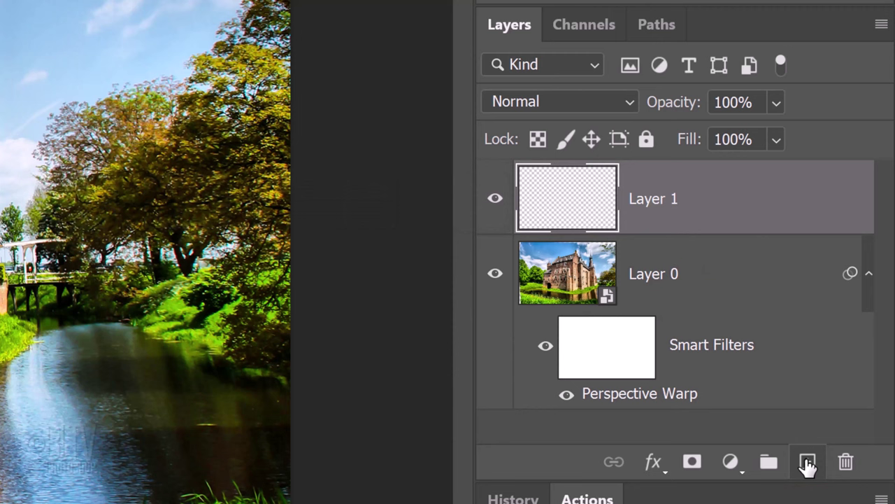
# Load Layer 1's pixels as a selection, contract it by 6 px, and invert it
pyautogui.keyDown('ctrl'); pyautogui.click(573, 202); pyautogui.keyUp('ctrl')
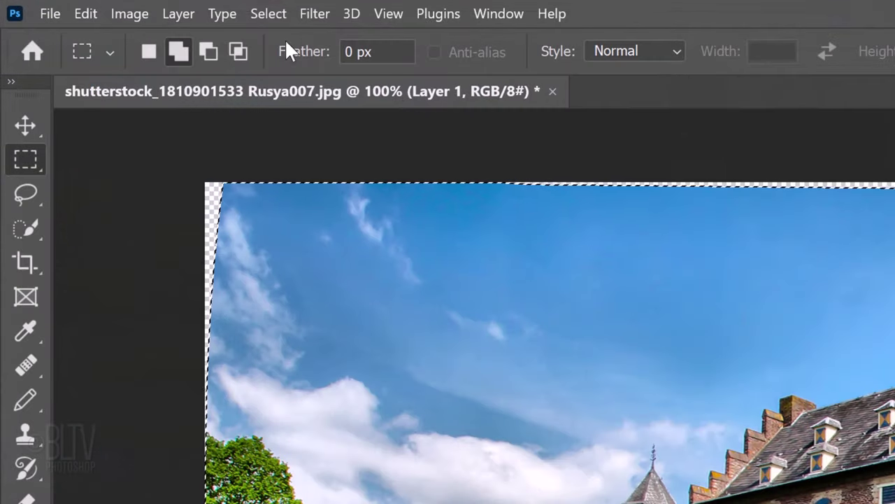
pyautogui.click(109, 5)
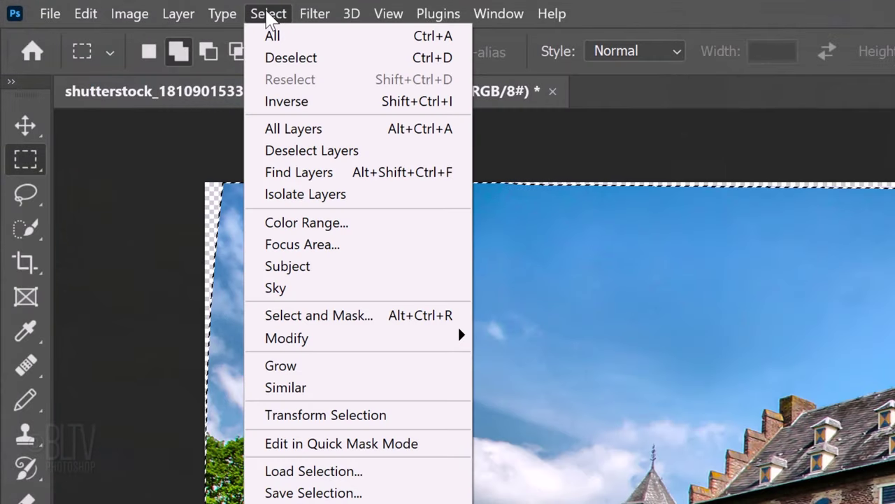
pyautogui.moveTo(297, 343)
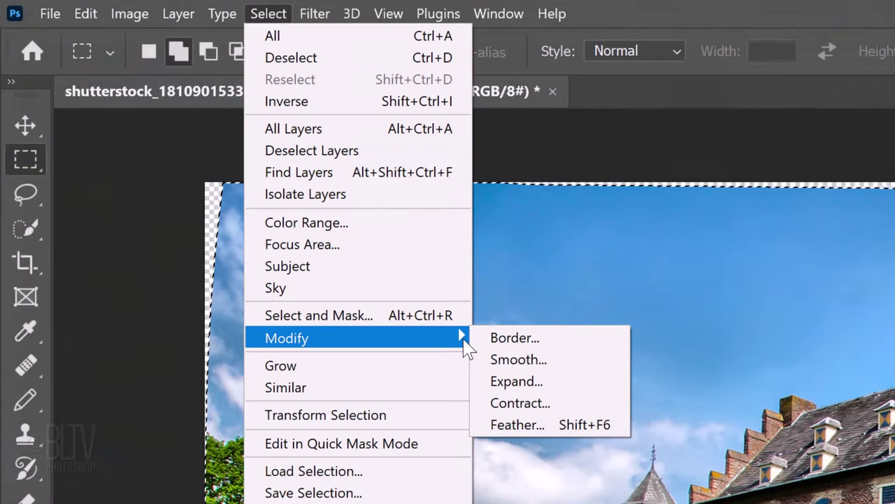
pyautogui.click(533, 404)
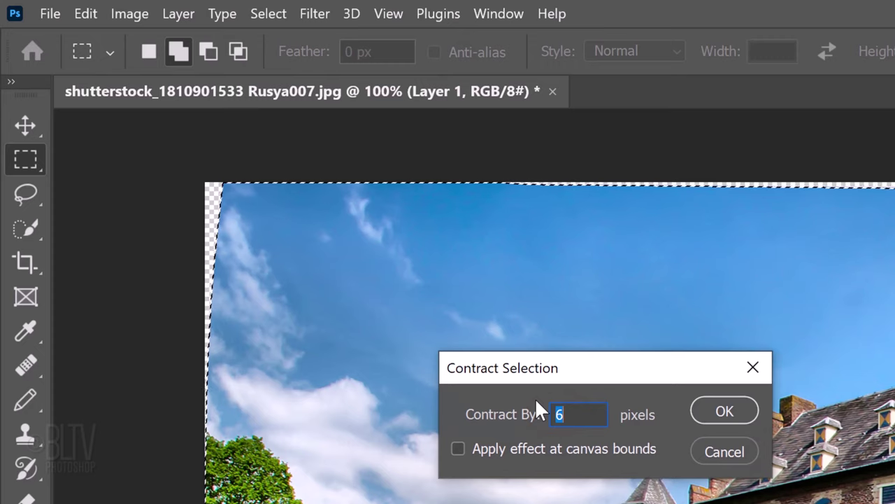
pyautogui.click(724, 413)
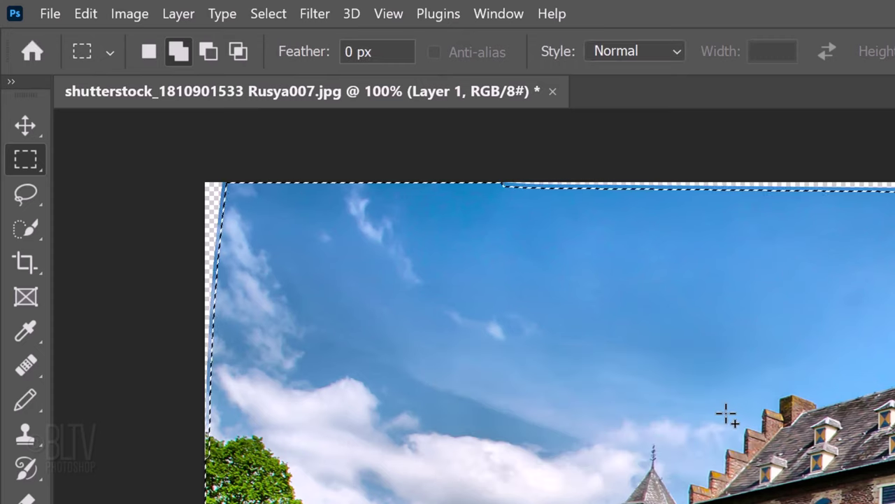
pyautogui.hotkey('ctrl', 'shift', 'i')
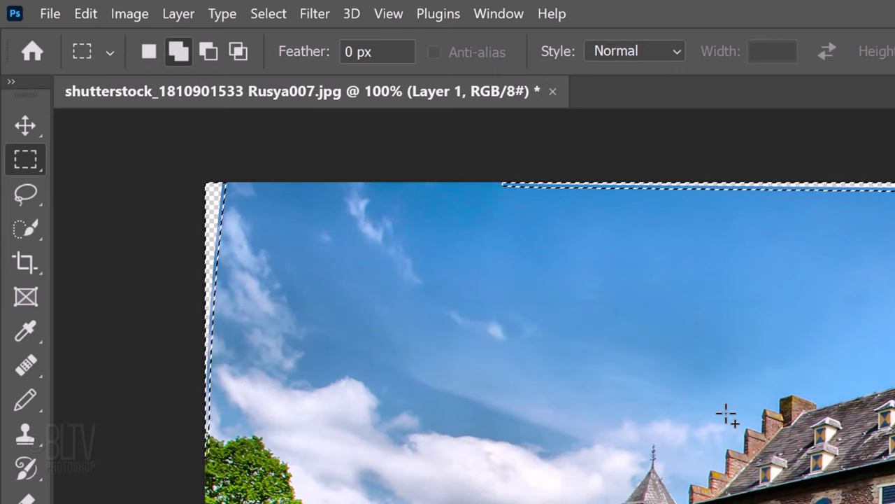
# Run Content-Aware Fill on the selected edges, outputting the result to a new layer
pyautogui.click(99, 18)
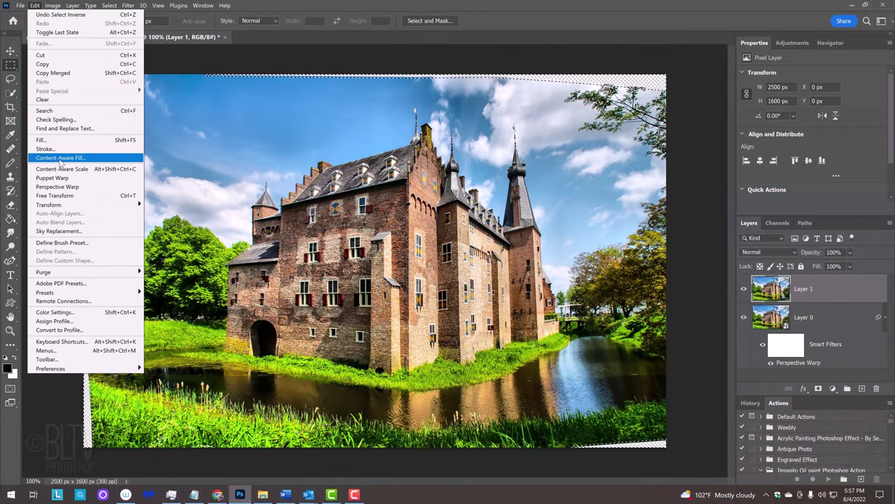
pyautogui.click(148, 389)
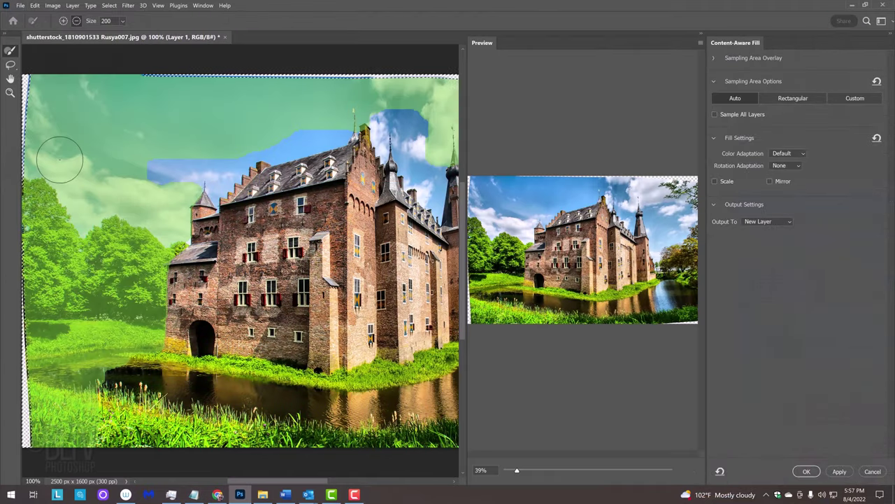
pyautogui.click(806, 471)
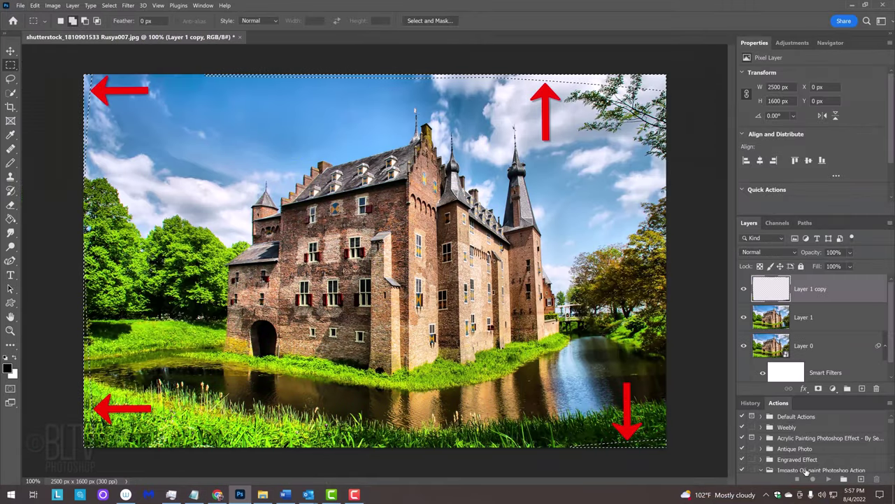
# Deselect with Ctrl+D so no selection remains on the filled castle image
pyautogui.hotkey('ctrl', 'd')
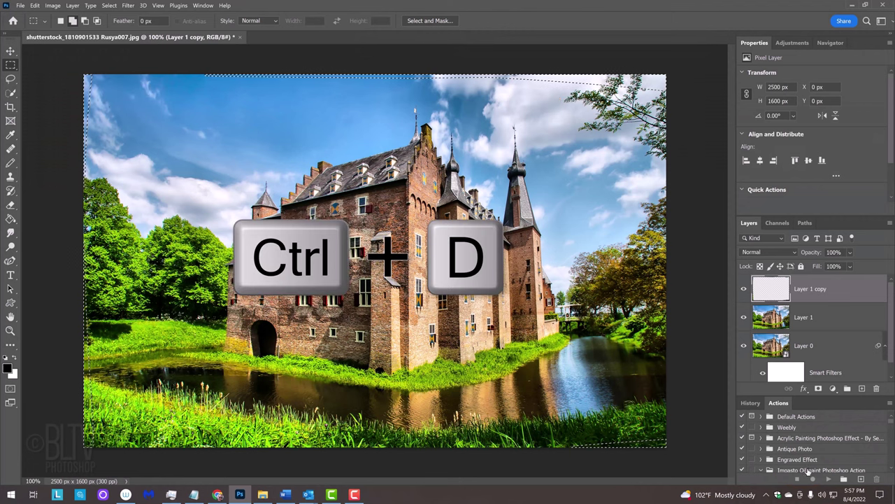